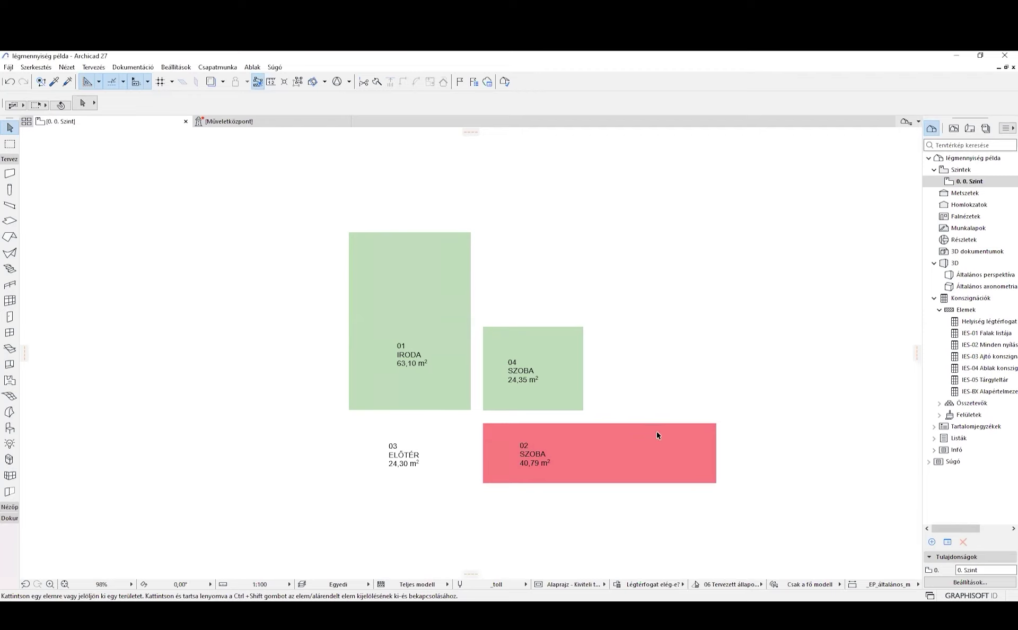
Step: Export the graphic override combination "Légtérfogat elég-e?" as an XML file to the 30_légmennyiség átvitele folder
{"action": "left_click", "coordinate": [138, 69]}
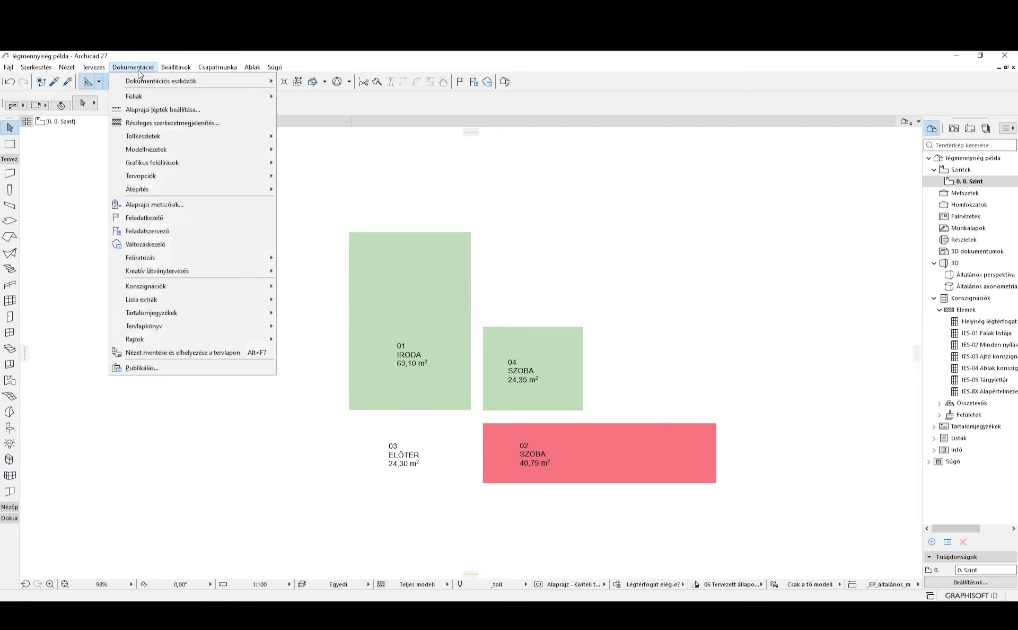
{"action": "mouse_move", "coordinate": [227, 162]}
{"action": "left_click", "coordinate": [395, 162]}
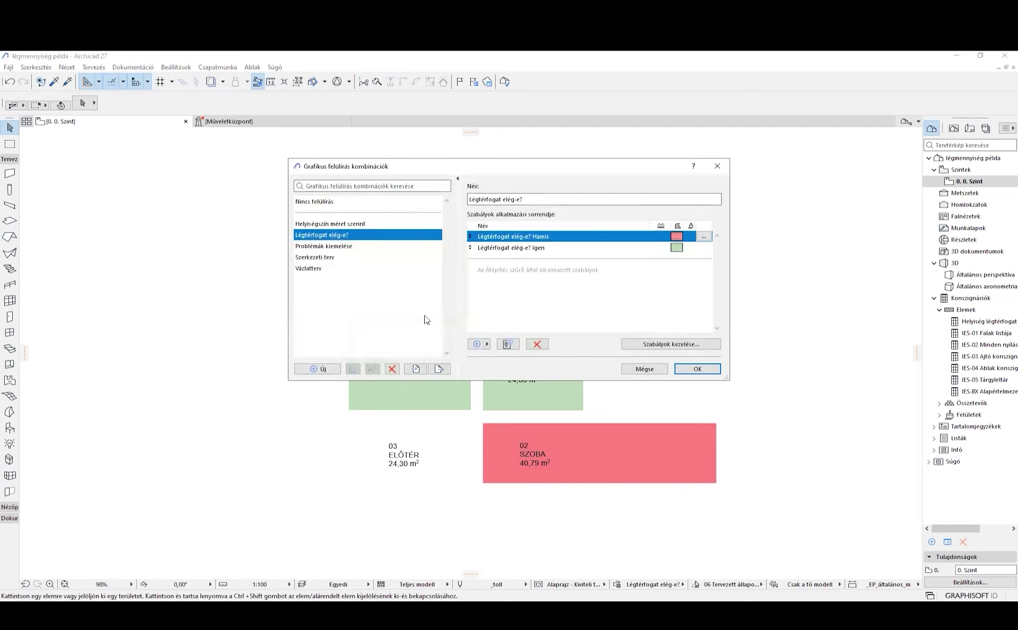
{"action": "left_click", "coordinate": [439, 369]}
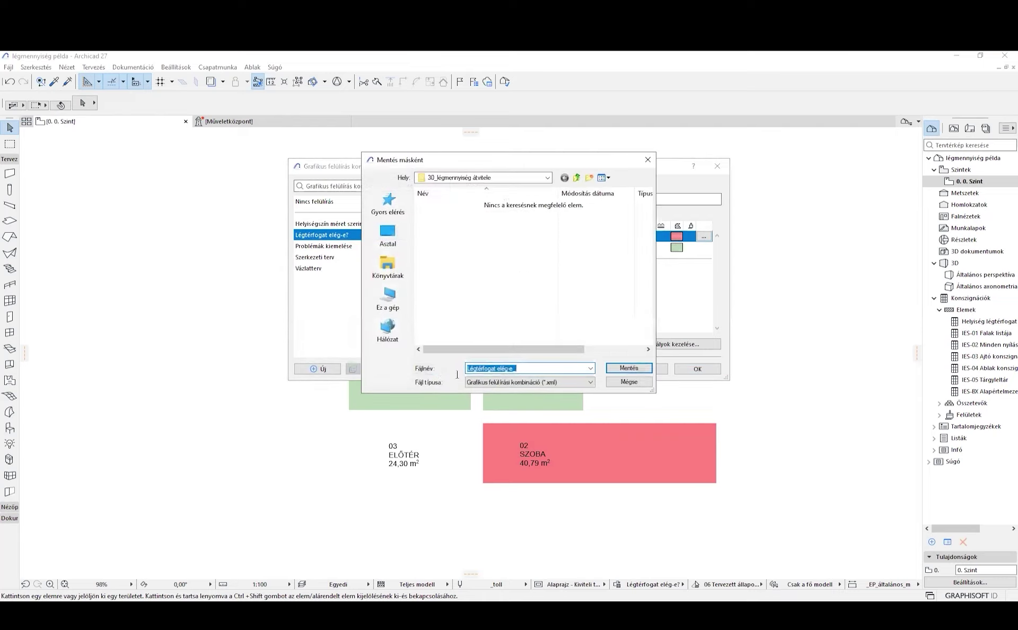
{"action": "left_click", "coordinate": [626, 368]}
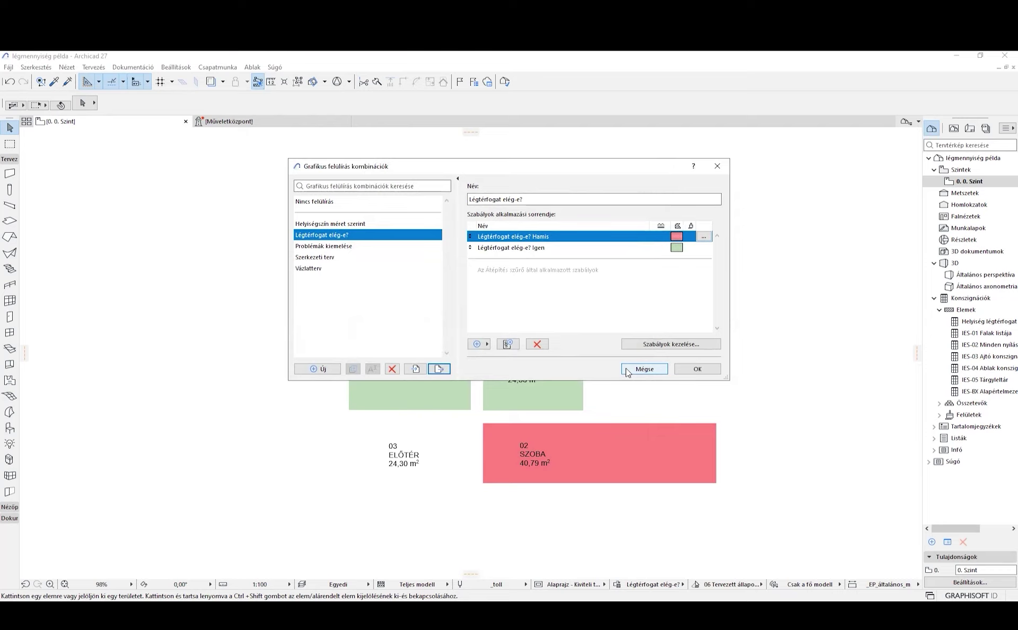
{"action": "left_click", "coordinate": [657, 365]}
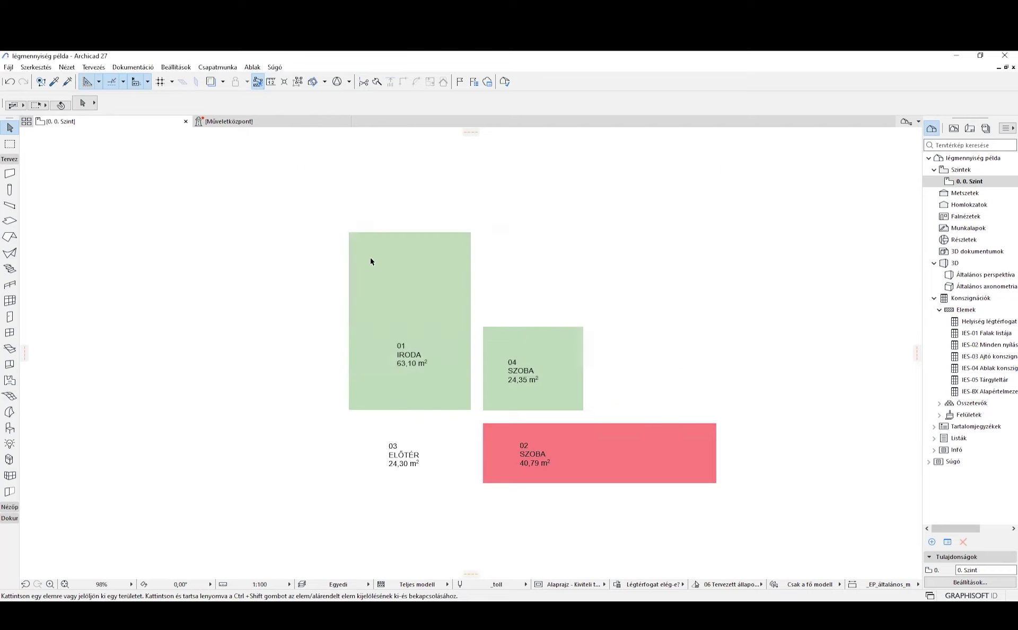
Step: Export only the selected Térfogat vizsgálat property group with all its properties, without classifications, to an XML file named tulajdonság
{"action": "left_click", "coordinate": [170, 67]}
{"action": "left_click", "coordinate": [173, 93]}
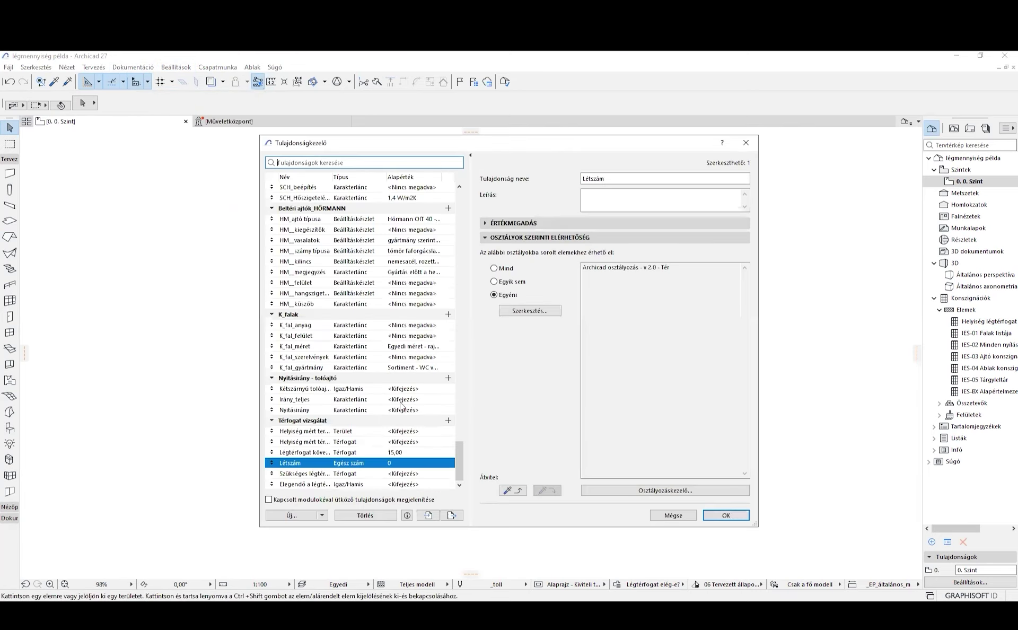
{"action": "left_click", "coordinate": [343, 422]}
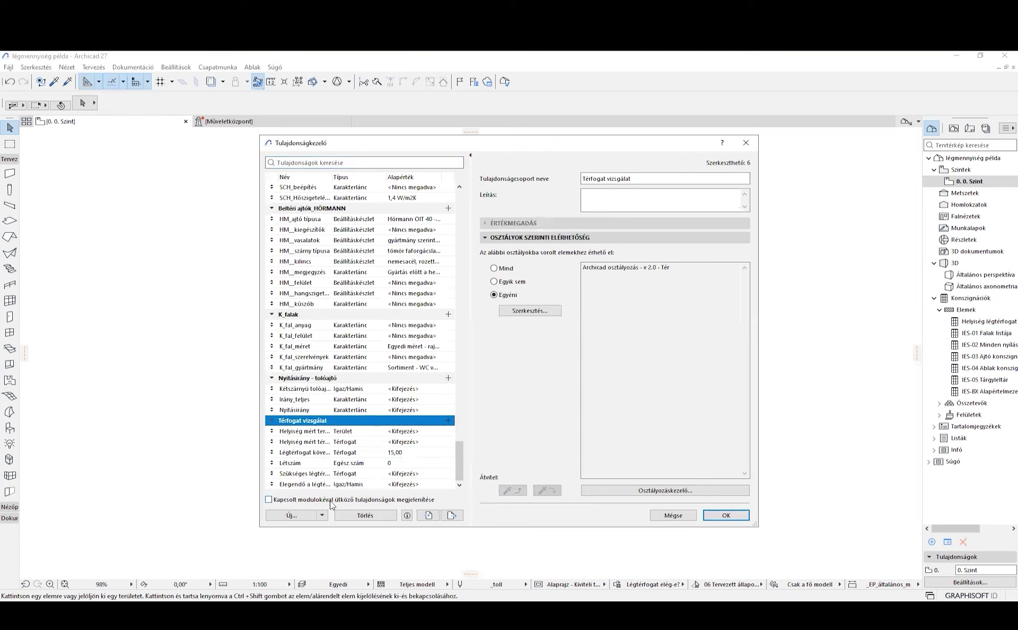
{"action": "left_click", "coordinate": [316, 485], "text": "shift"}
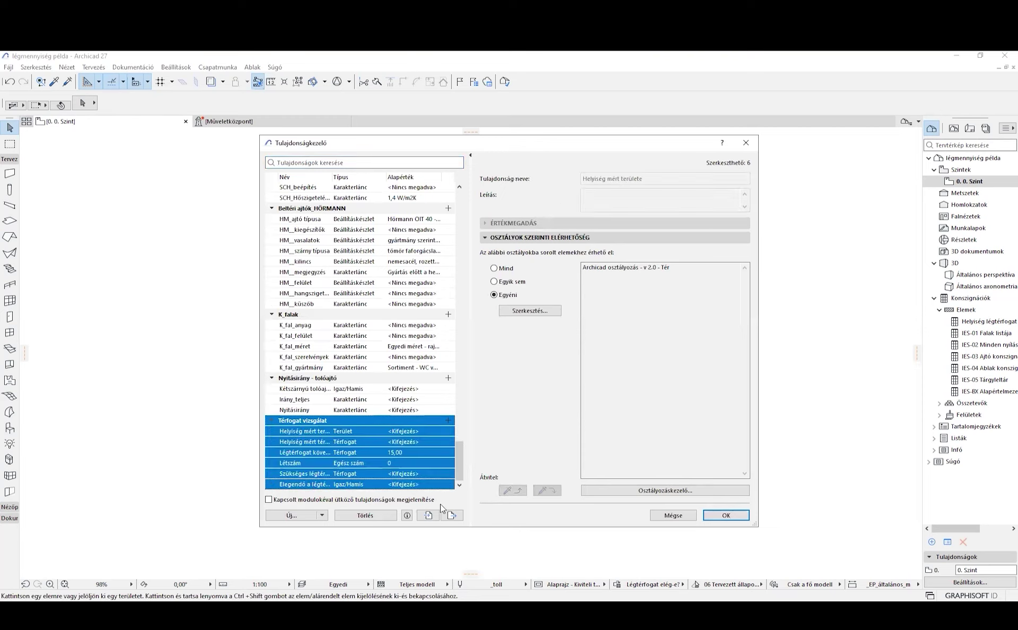
{"action": "left_click", "coordinate": [452, 516]}
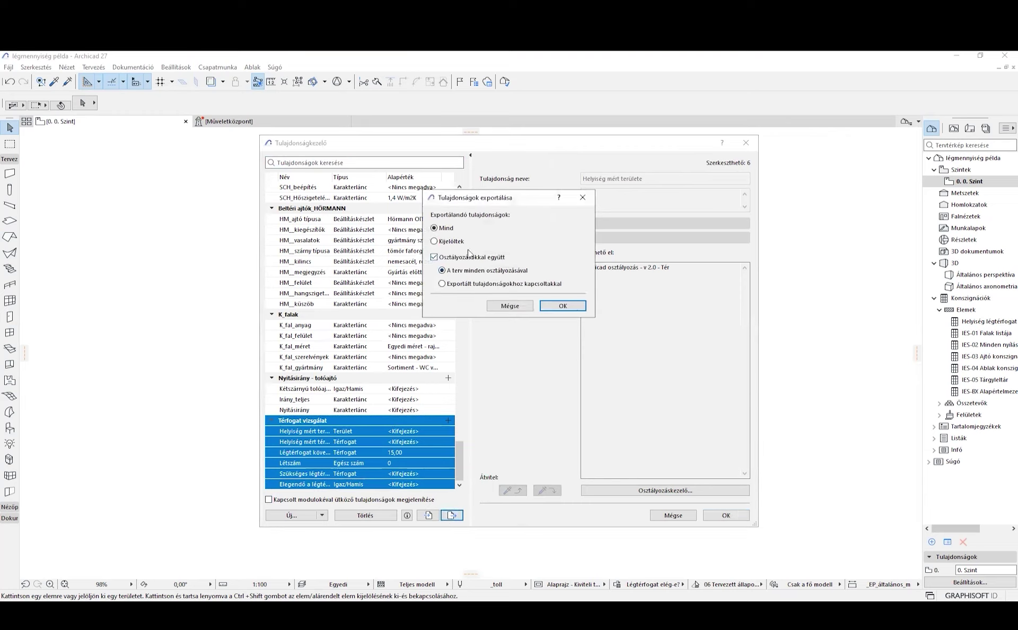
{"action": "left_click", "coordinate": [434, 258]}
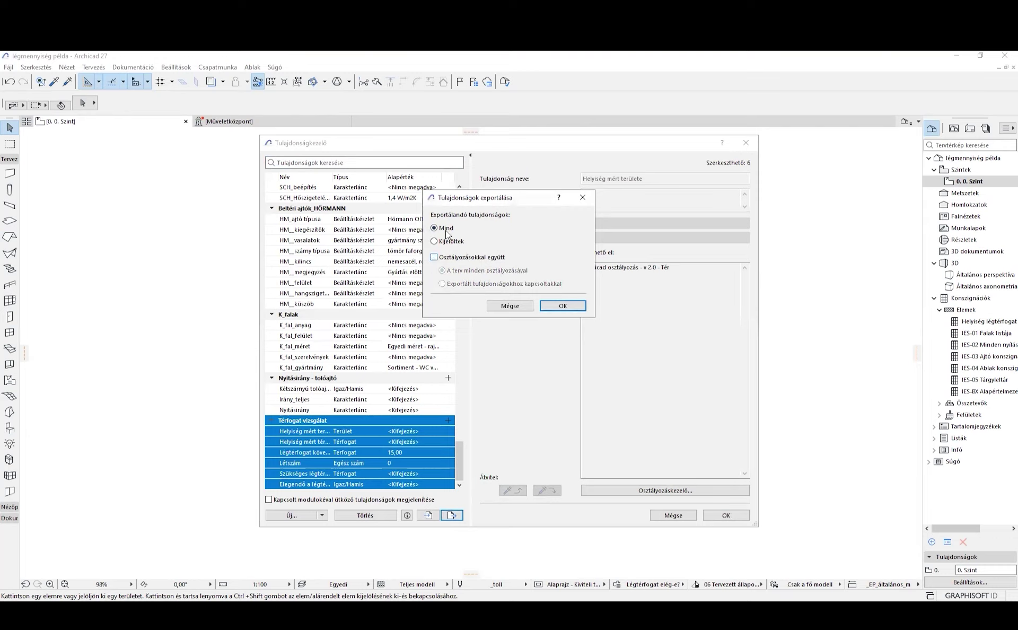
{"action": "left_click", "coordinate": [434, 242]}
{"action": "left_click", "coordinate": [563, 306]}
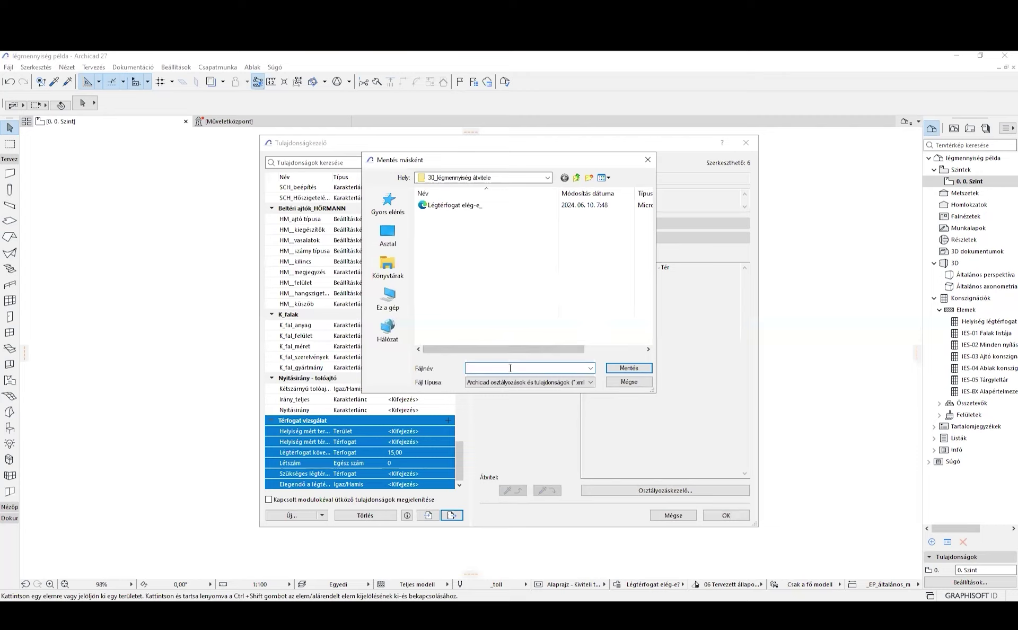
{"action": "type", "text": "tulajdonság"}
{"action": "left_click", "coordinate": [642, 368]}
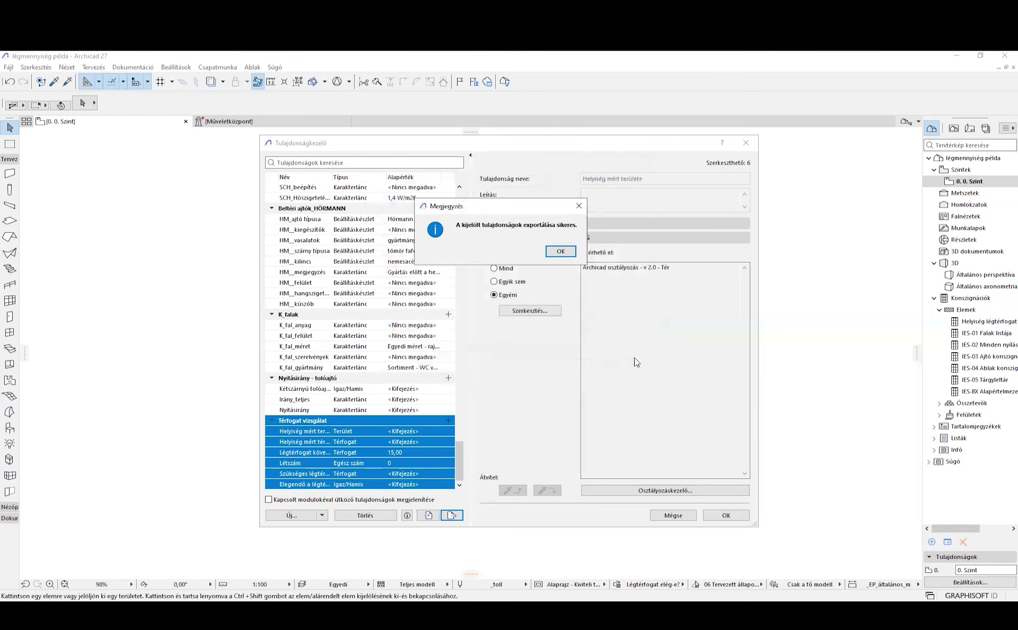
{"action": "left_click", "coordinate": [569, 253]}
{"action": "left_click", "coordinate": [735, 514]}
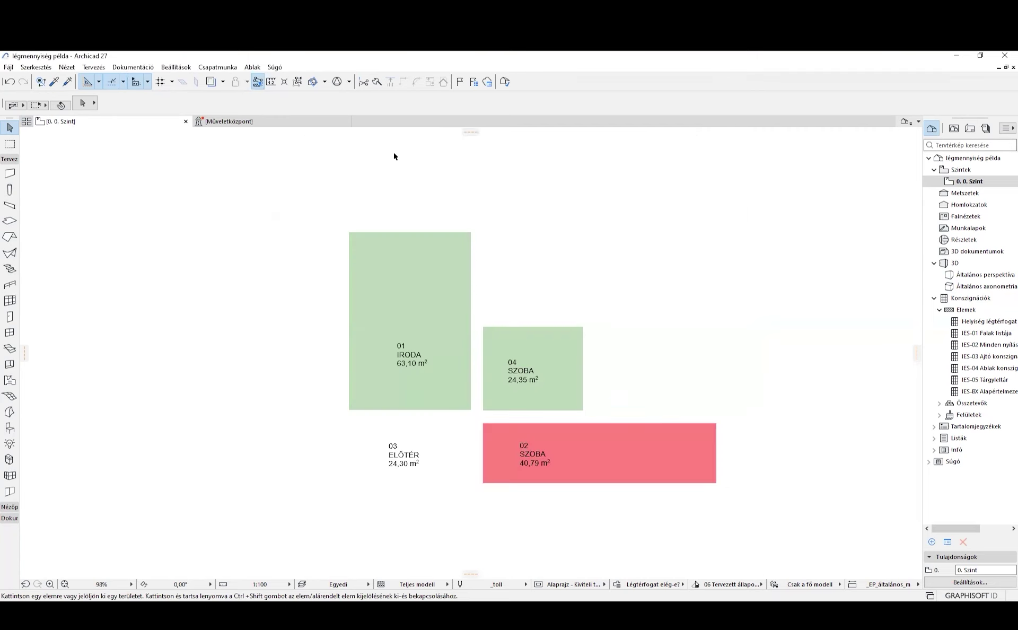
Step: Switch to the AC_27_sablon project and import the properties from the tulajdonság XML file
{"action": "left_click", "coordinate": [470, 107]}
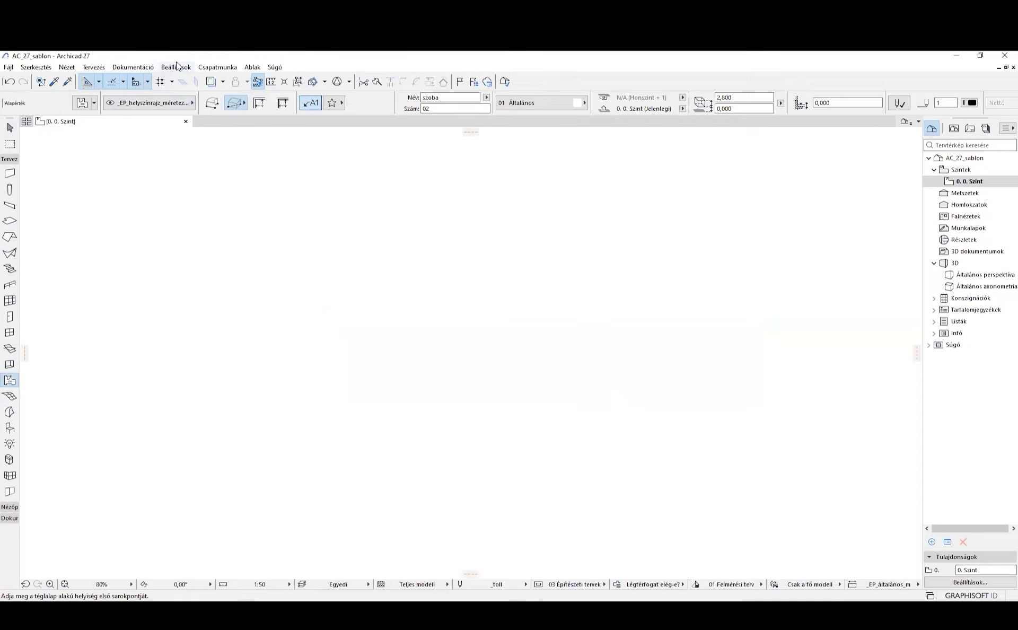
{"action": "left_click", "coordinate": [177, 67]}
{"action": "left_click", "coordinate": [187, 95]}
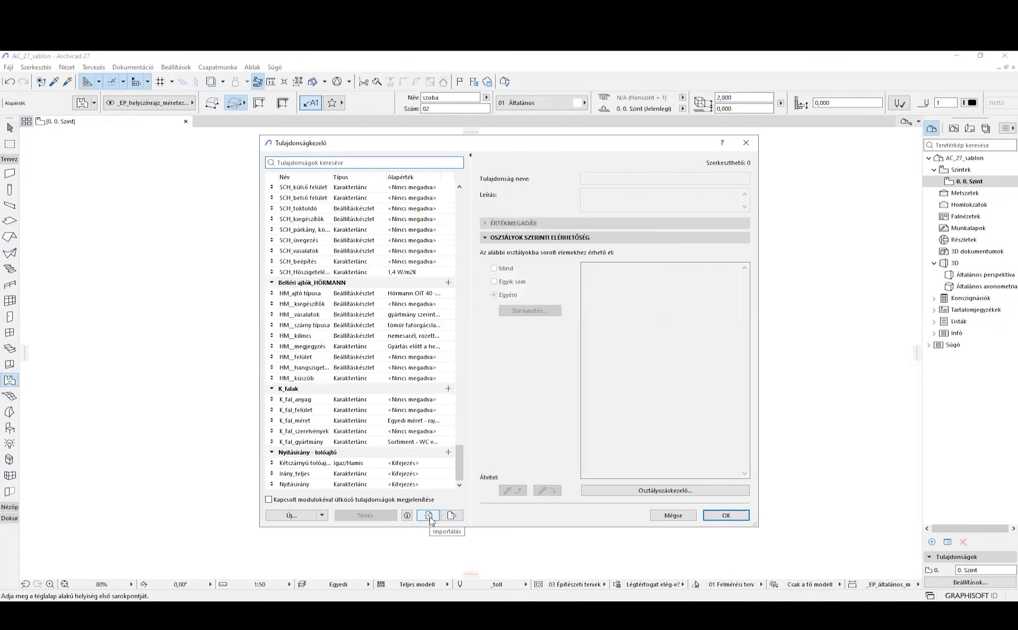
{"action": "left_click", "coordinate": [427, 515]}
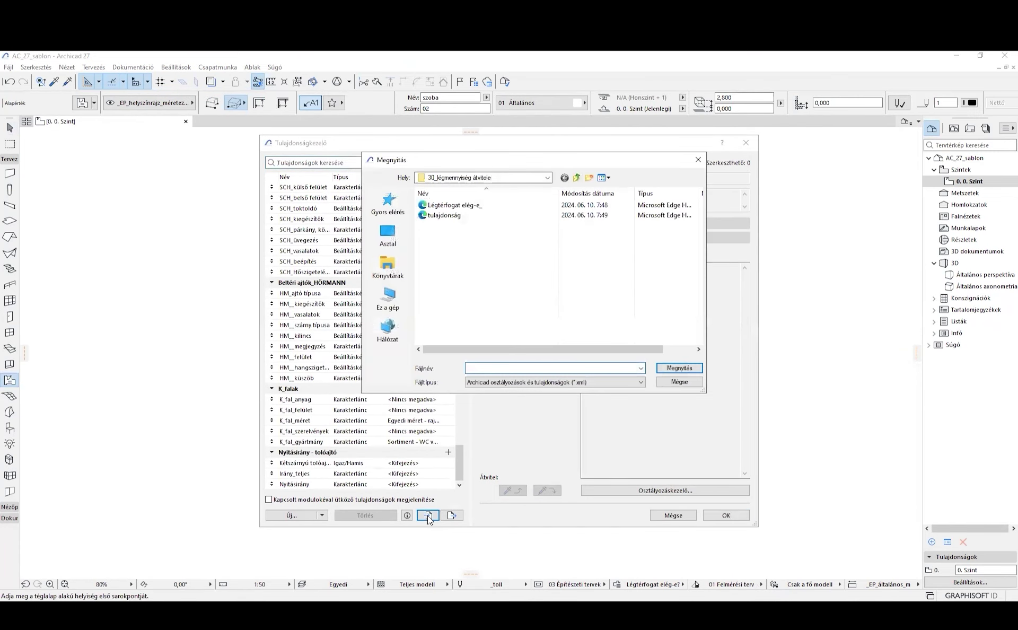
{"action": "left_click", "coordinate": [464, 216]}
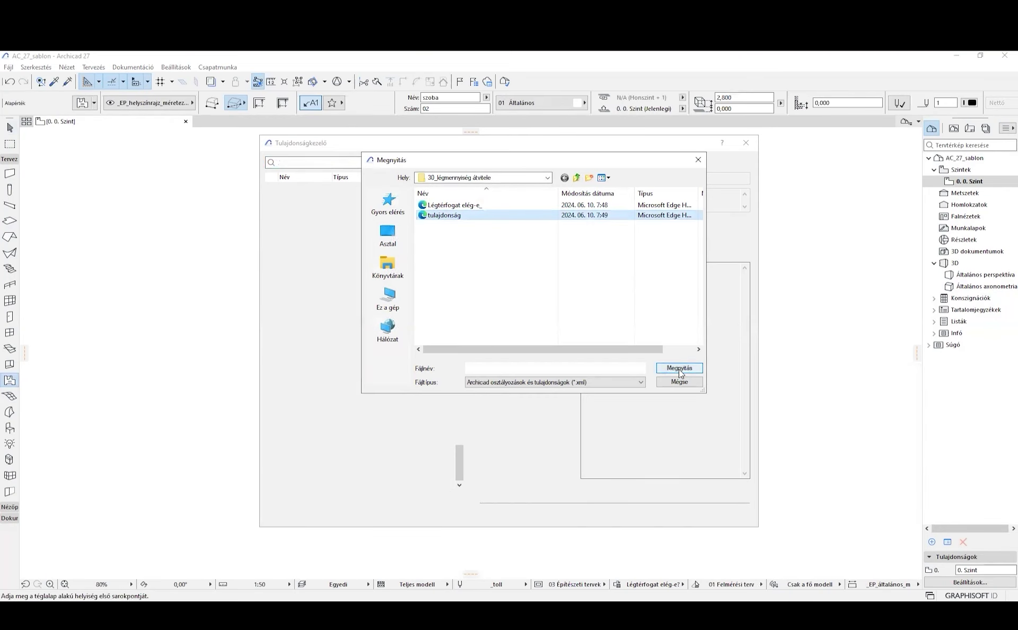
{"action": "left_click", "coordinate": [680, 368]}
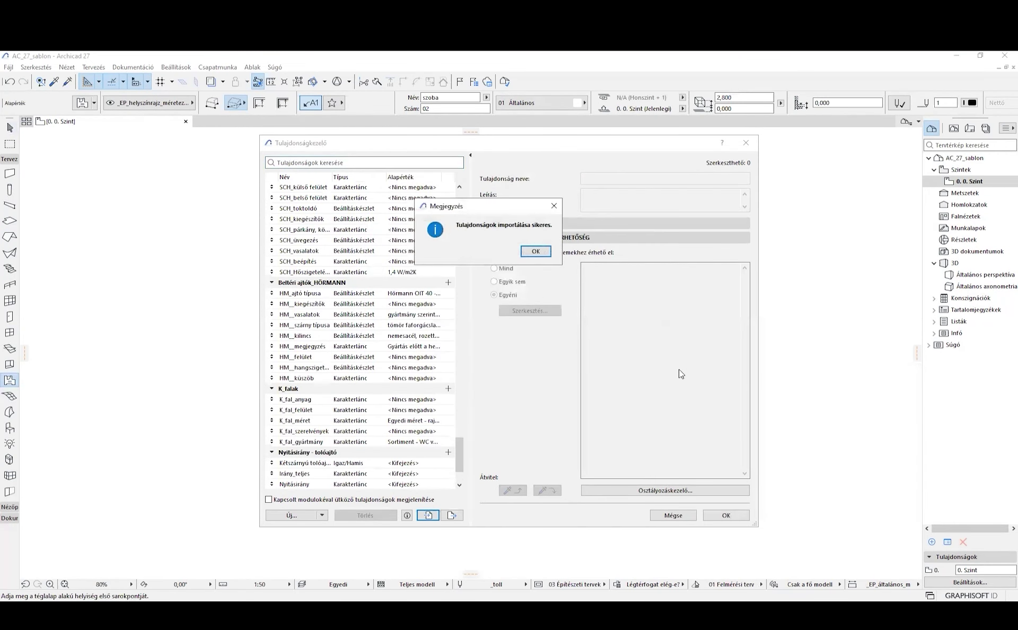
{"action": "left_click", "coordinate": [534, 251]}
Step: Review the definition of each property in the imported Térfogat vizsgálat group and accept the property changes
{"action": "left_click_drag", "start_coordinate": [459, 456], "coordinate": [463, 500]}
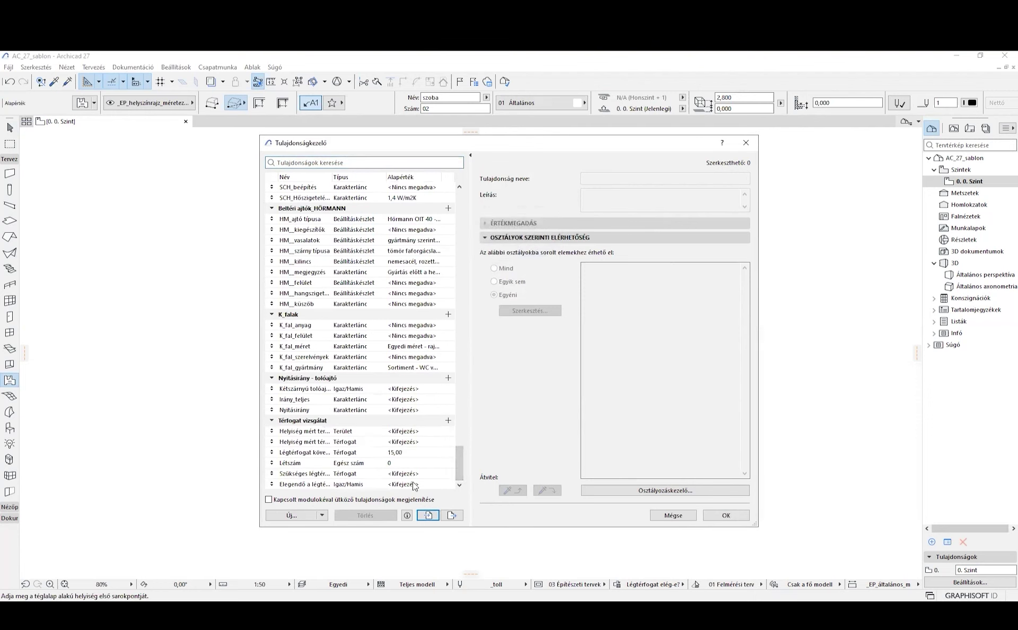
{"action": "left_click", "coordinate": [399, 432]}
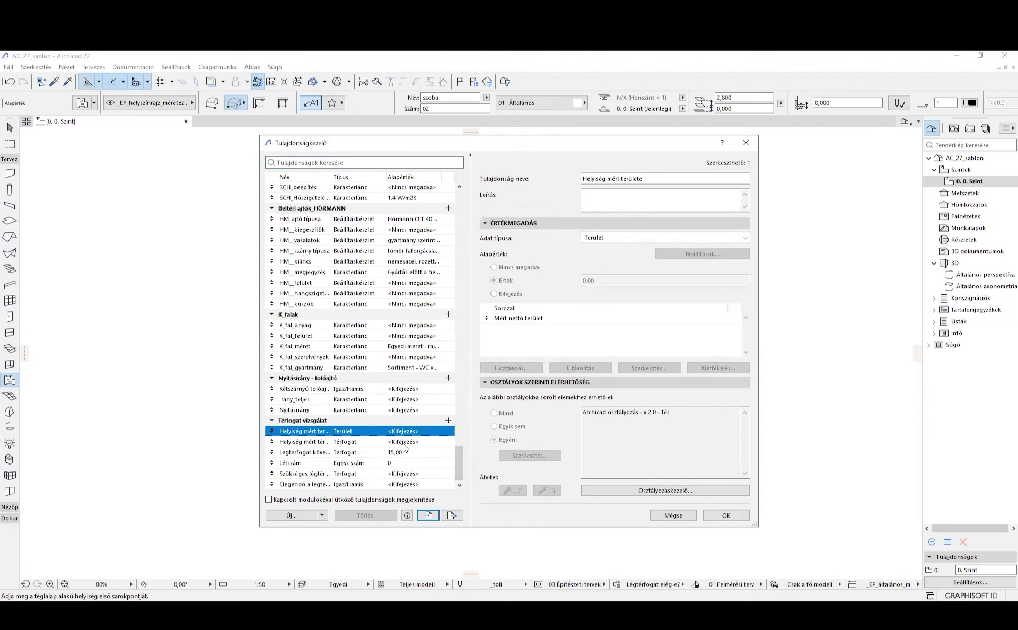
{"action": "left_click", "coordinate": [404, 442]}
{"action": "left_click", "coordinate": [407, 454]}
{"action": "left_click", "coordinate": [410, 463]}
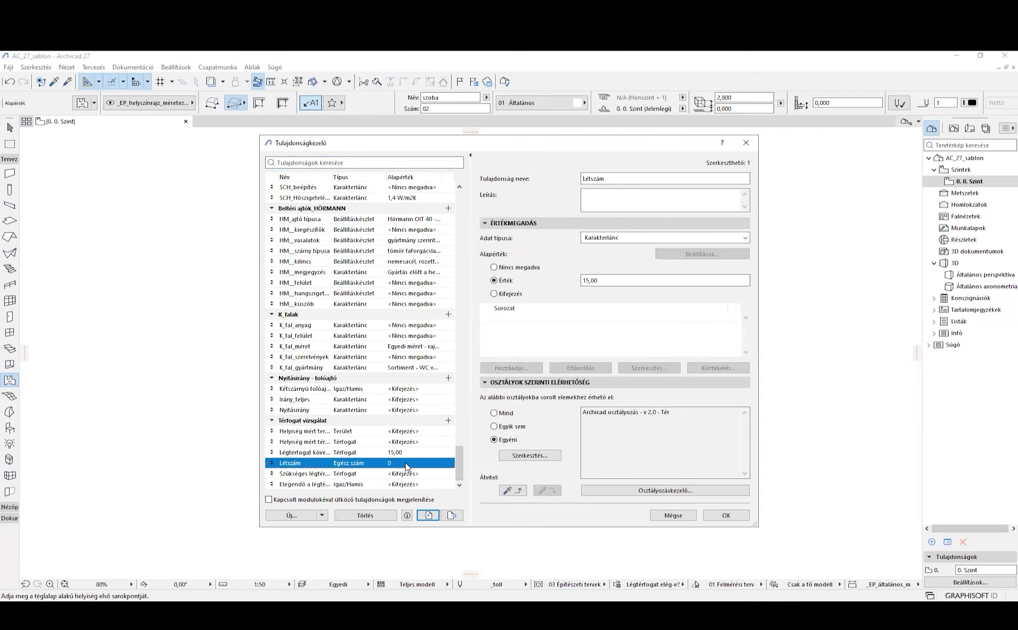
{"action": "left_click", "coordinate": [413, 474]}
{"action": "left_click", "coordinate": [415, 484]}
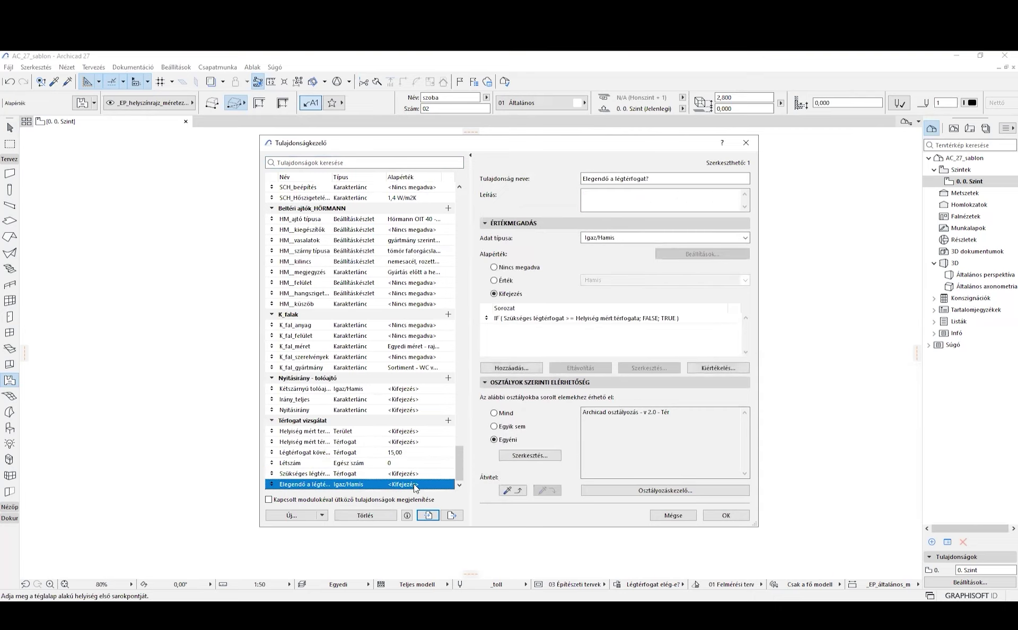
{"action": "left_click", "coordinate": [725, 516]}
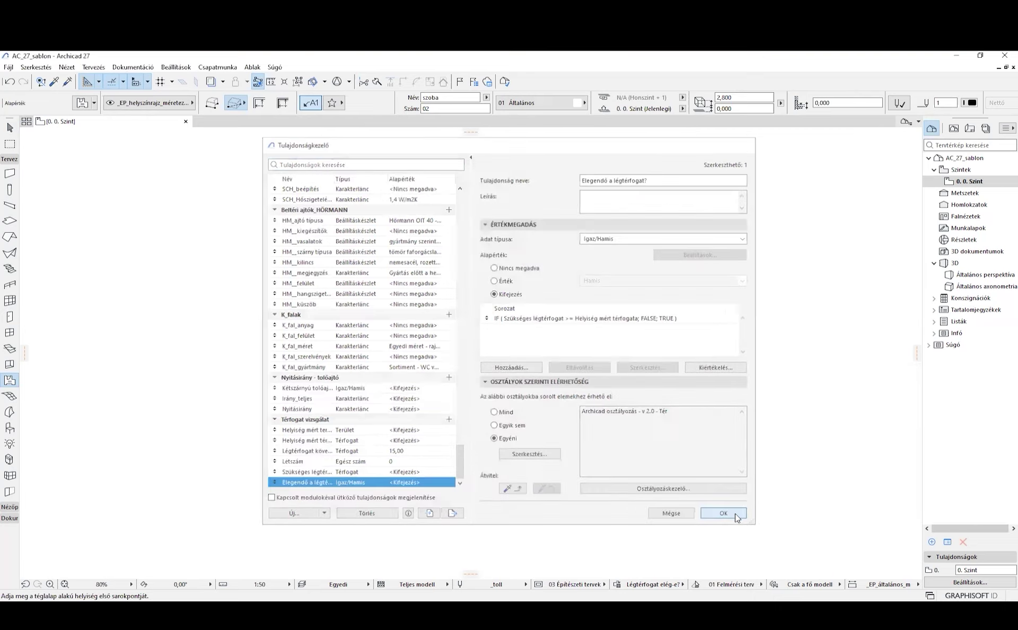
Step: Import the graphic override combination from the Légtérfogat elég-e_ XML file and apply it to the floor plan
{"action": "left_click", "coordinate": [132, 67]}
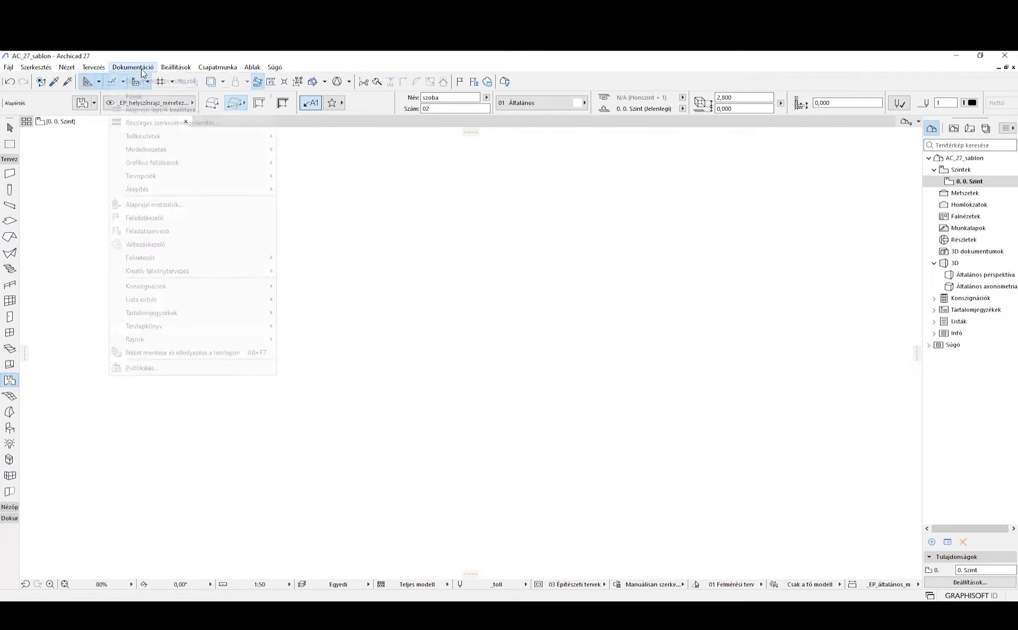
{"action": "mouse_move", "coordinate": [193, 150]}
{"action": "left_click", "coordinate": [363, 161]}
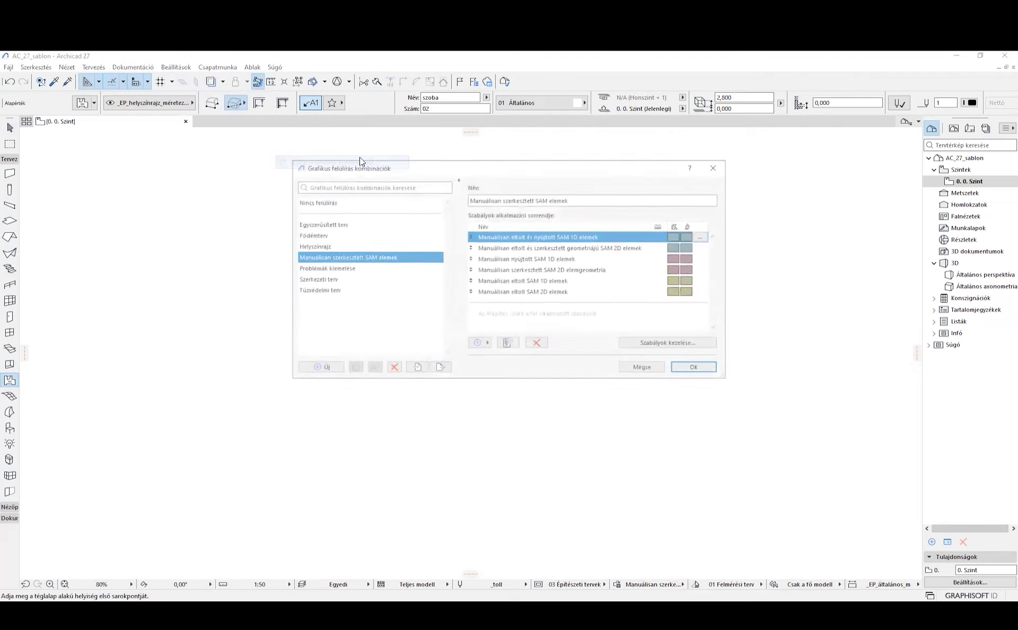
{"action": "left_click", "coordinate": [439, 369]}
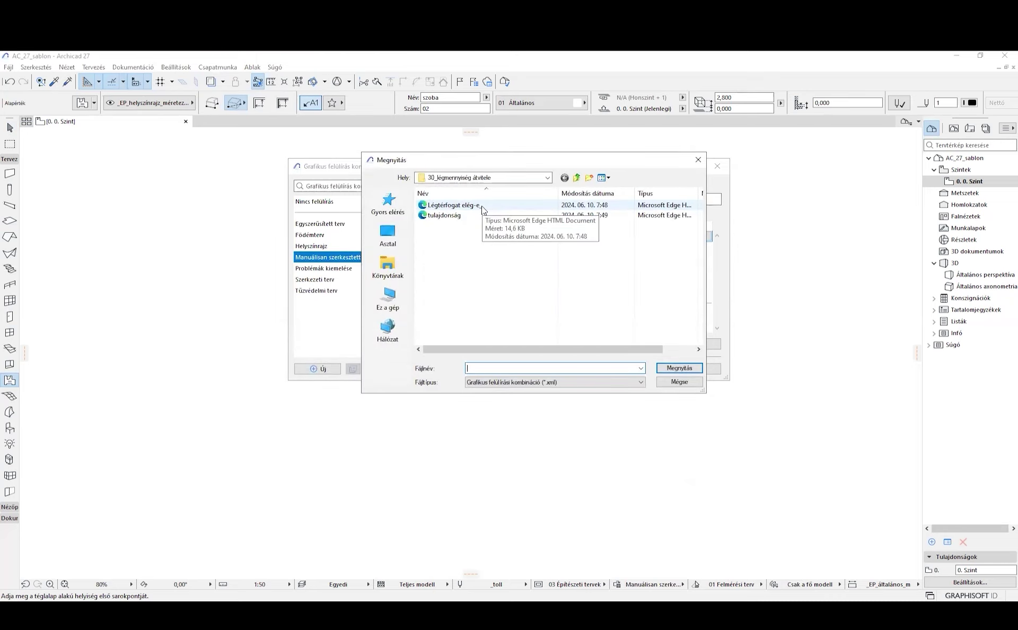
{"action": "left_click", "coordinate": [466, 205]}
{"action": "left_click", "coordinate": [679, 367]}
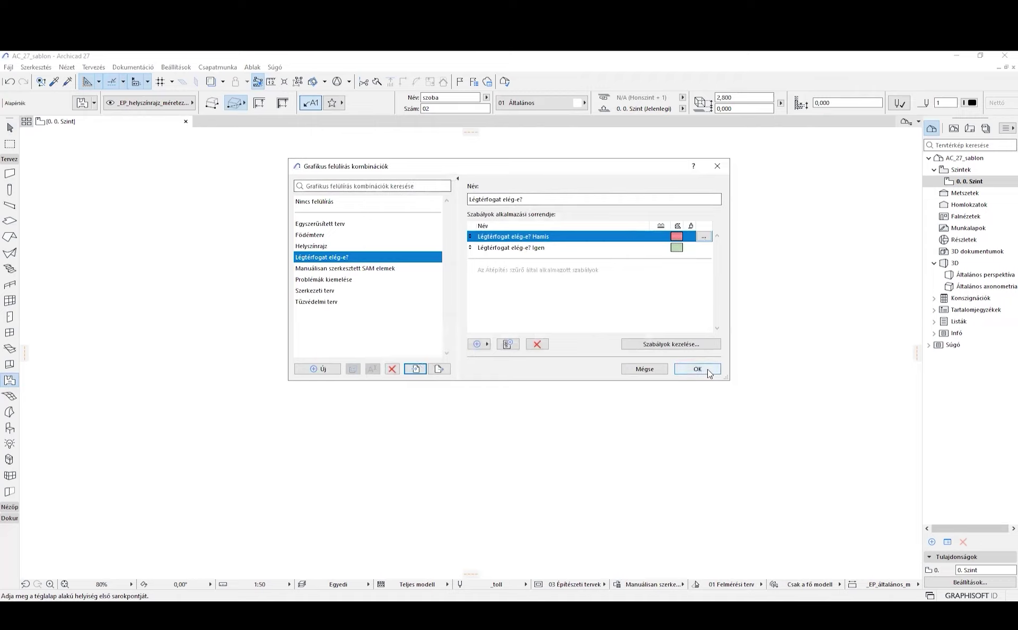
{"action": "left_click", "coordinate": [709, 373]}
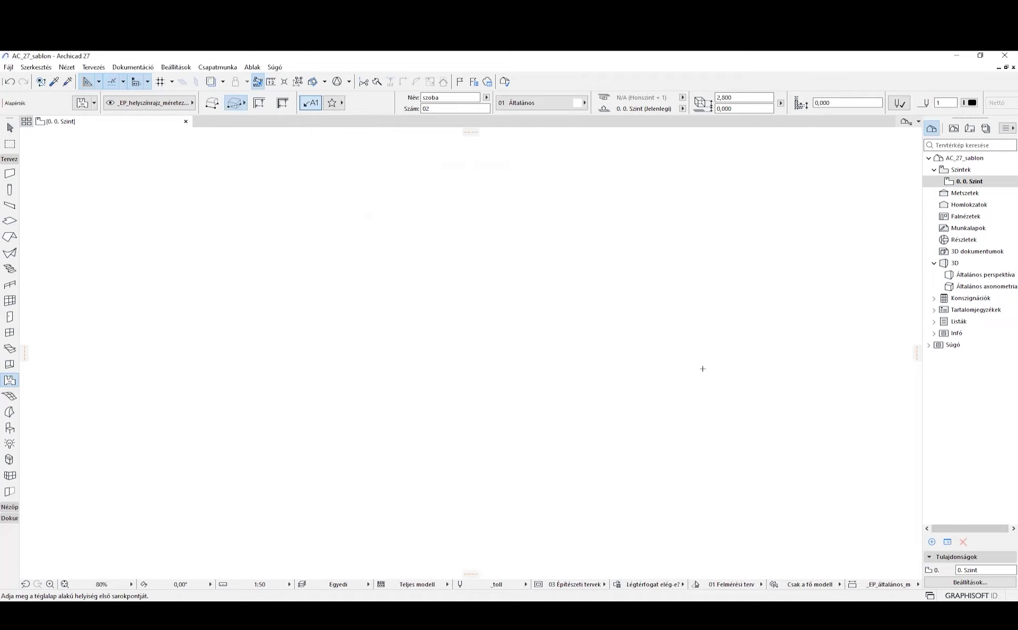
Step: Draw two rectangular szoba zones side by side on the floor plan, numbered 02 and 03
{"action": "left_click", "coordinate": [290, 391]}
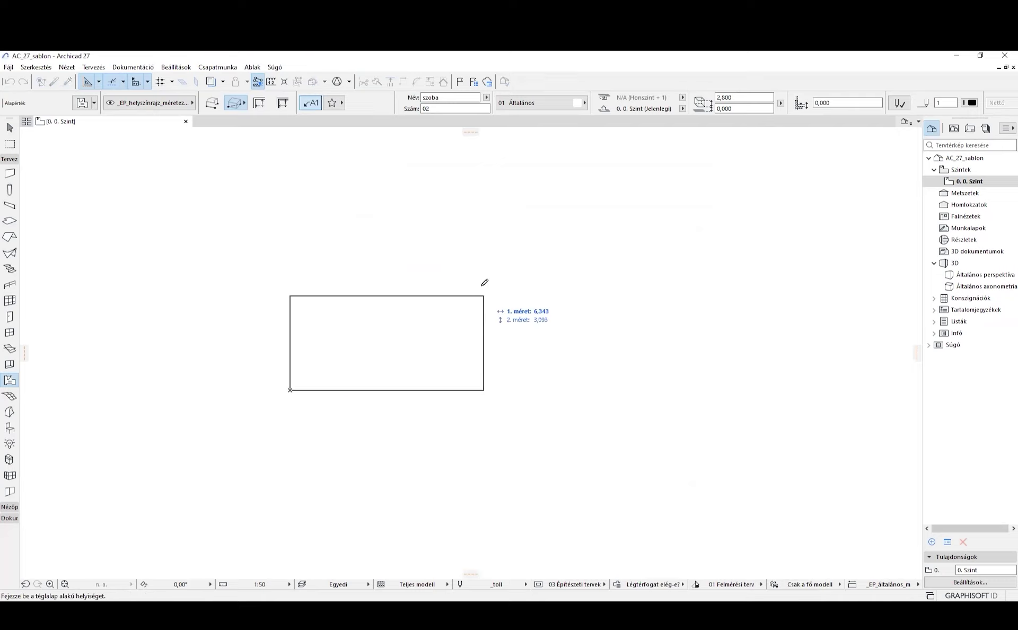
{"action": "left_click", "coordinate": [480, 286]}
{"action": "left_click", "coordinate": [376, 335]}
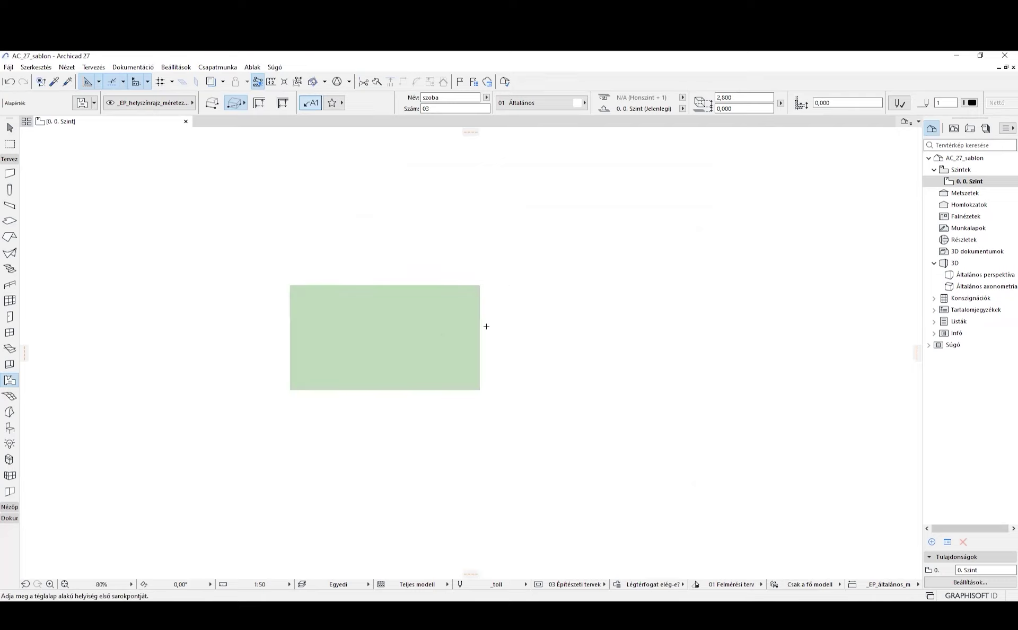
{"action": "left_click", "coordinate": [494, 285]}
{"action": "left_click", "coordinate": [635, 391]}
{"action": "left_click", "coordinate": [552, 352]}
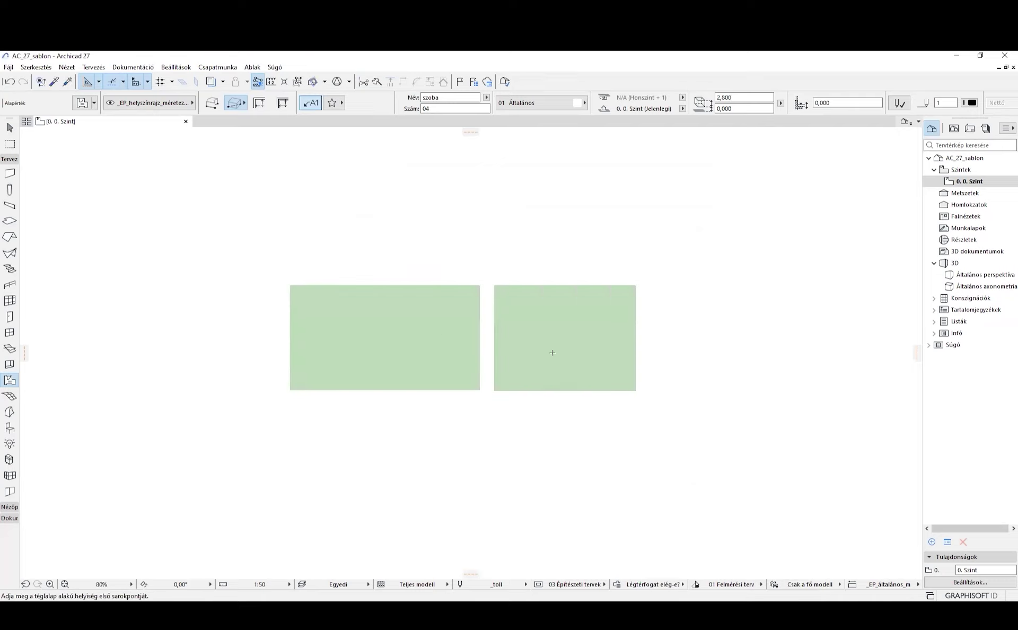
Step: Set the Létszám property of both zones to 3 in the Térfogat vizsgálat group
{"action": "left_click_drag", "start_coordinate": [522, 266], "coordinate": [414, 334], "text": "shift"}
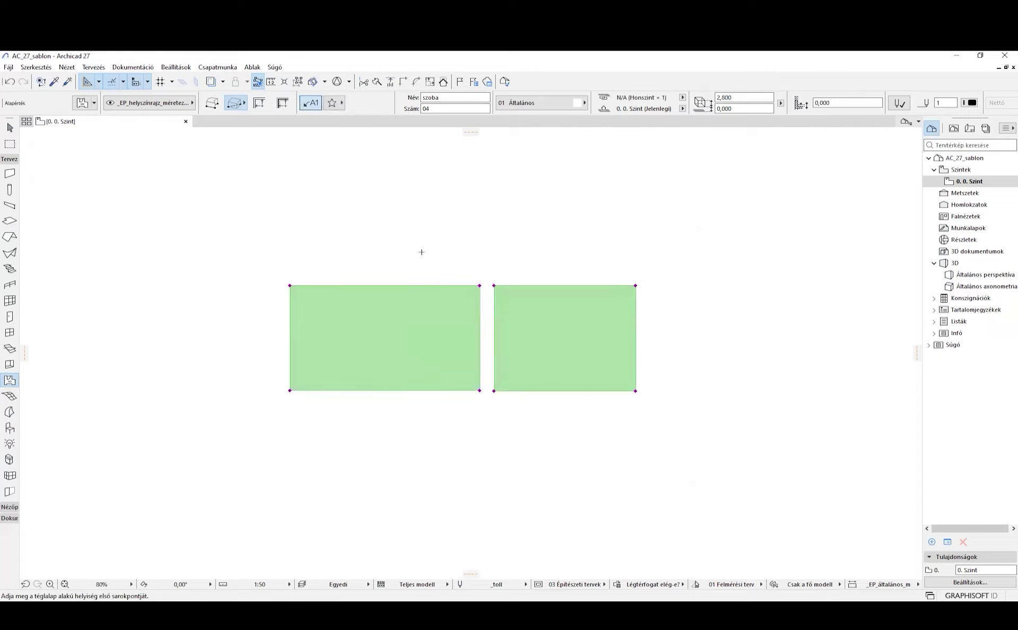
{"action": "left_click_drag", "start_coordinate": [525, 242], "coordinate": [442, 324], "text": "shift"}
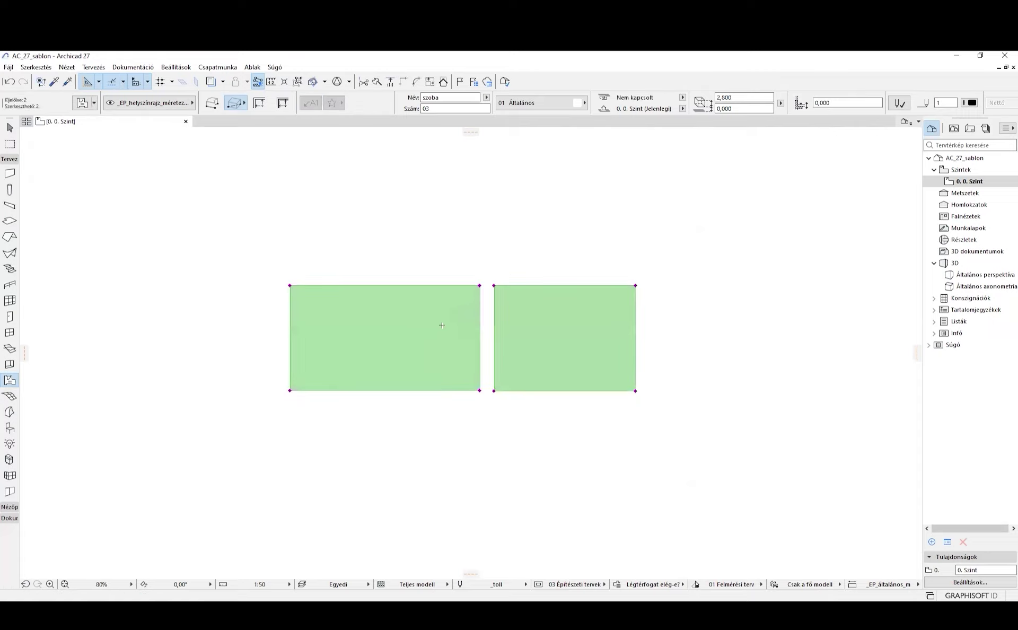
{"action": "double_click", "coordinate": [445, 326]}
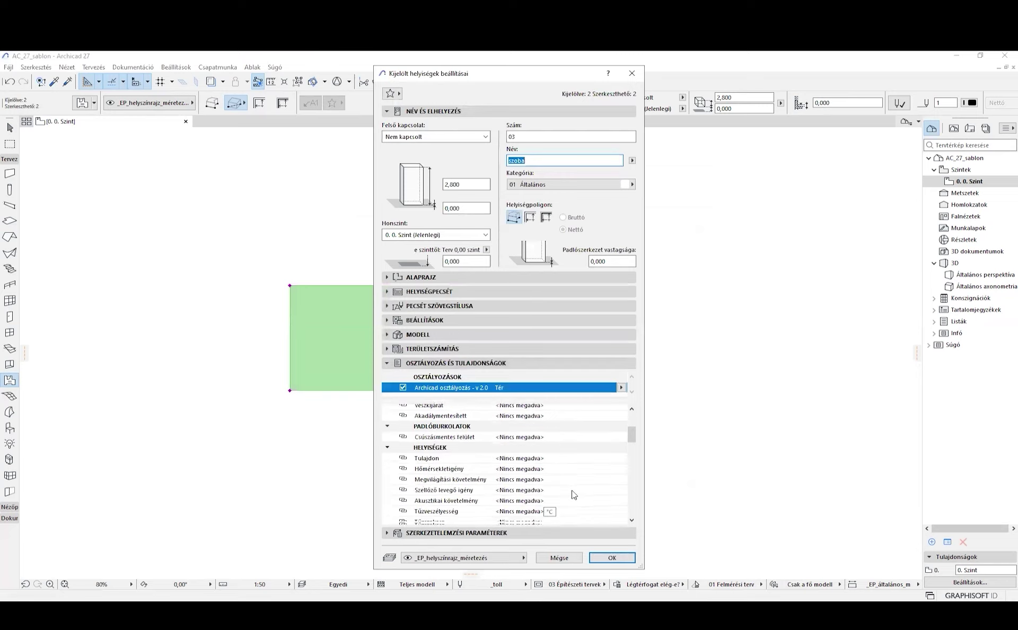
{"action": "scroll", "coordinate": [573, 495], "scroll_direction": "down", "scroll_amount": 10}
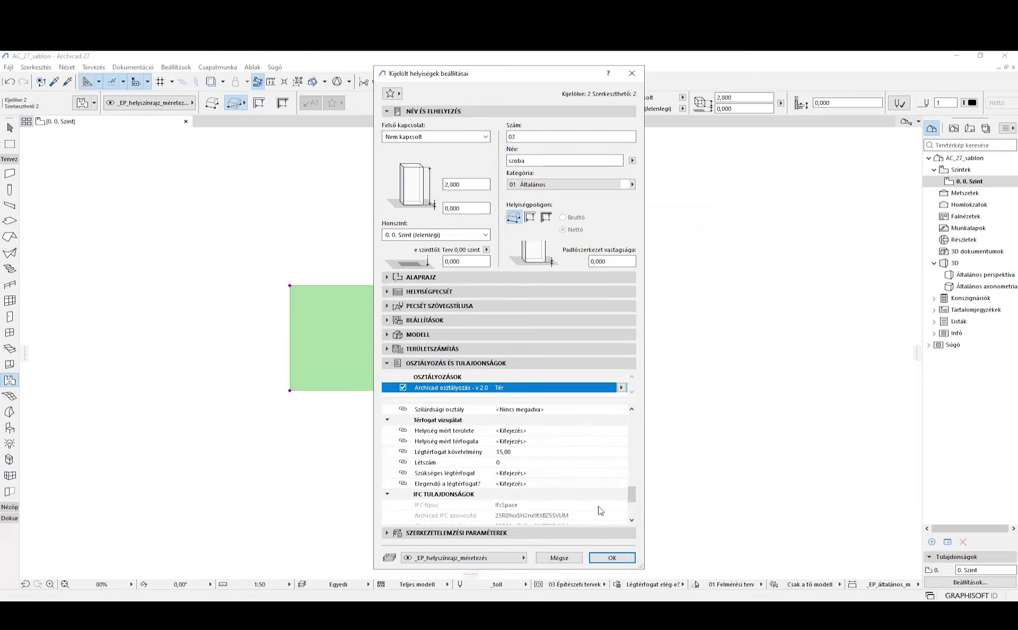
{"action": "scroll", "coordinate": [599, 510], "scroll_direction": "up", "scroll_amount": 3}
{"action": "left_click", "coordinate": [457, 494]}
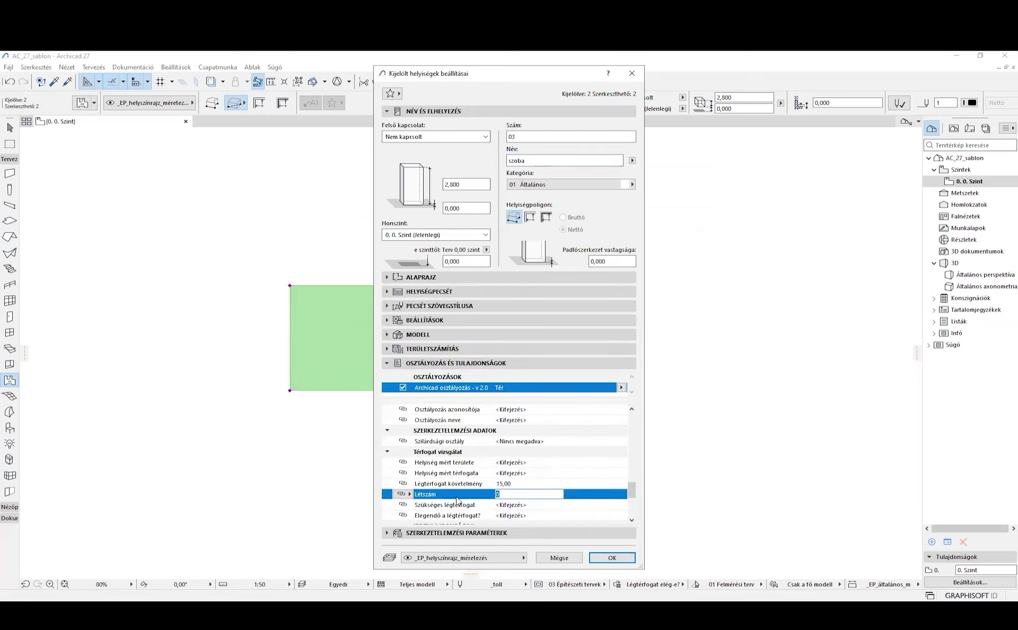
{"action": "type", "text": "3"}
{"action": "key", "text": "Return"}
{"action": "key", "text": "Escape"}
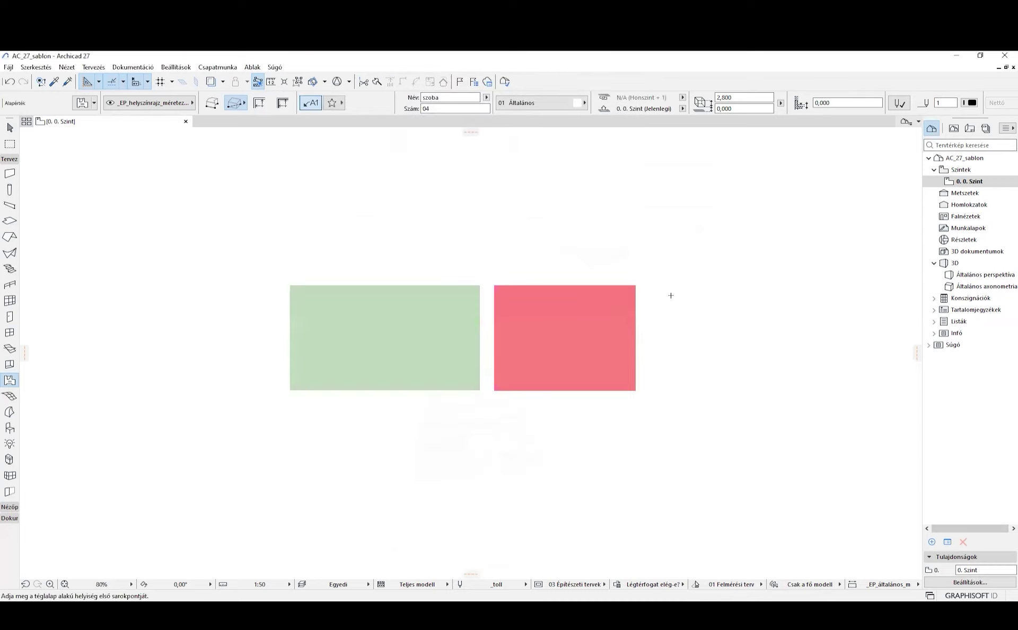